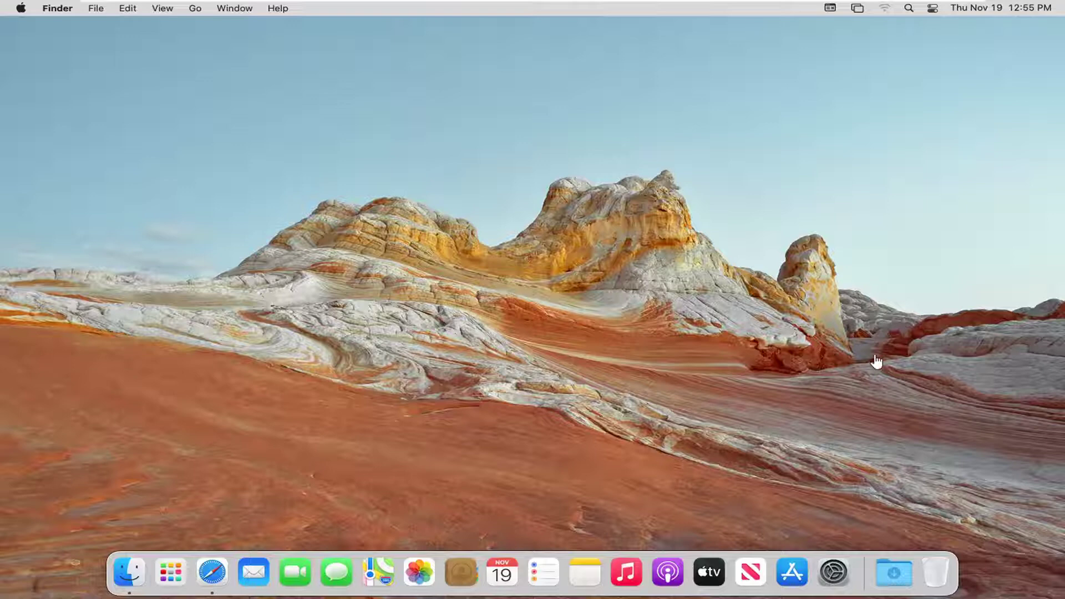
# - Launch System Preferences from the Dock and go to the Printers & Scanners pane
pyautogui.click(838, 575)
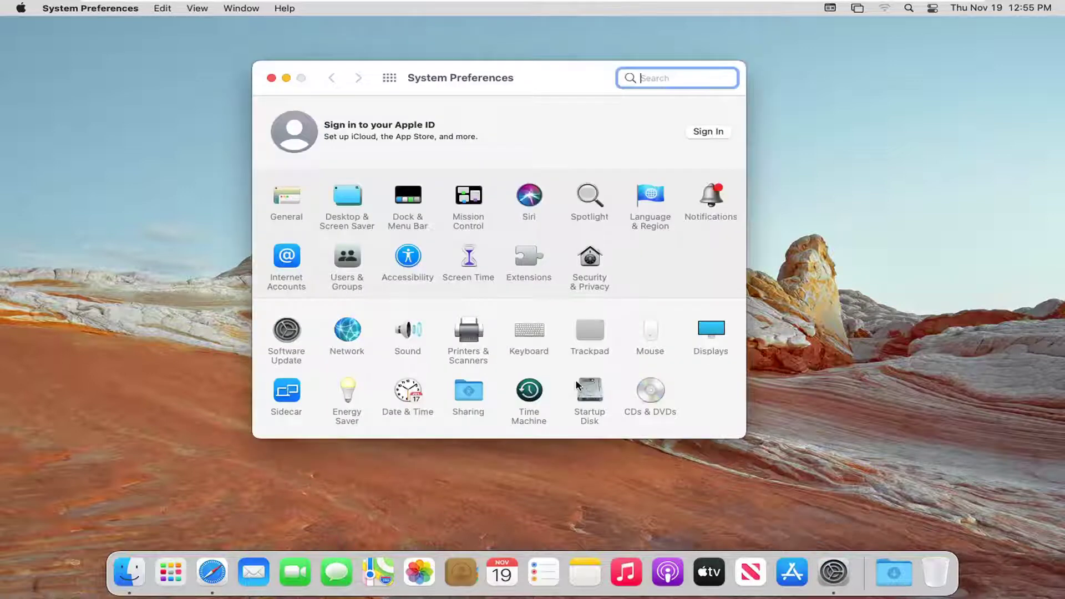
pyautogui.click(470, 338)
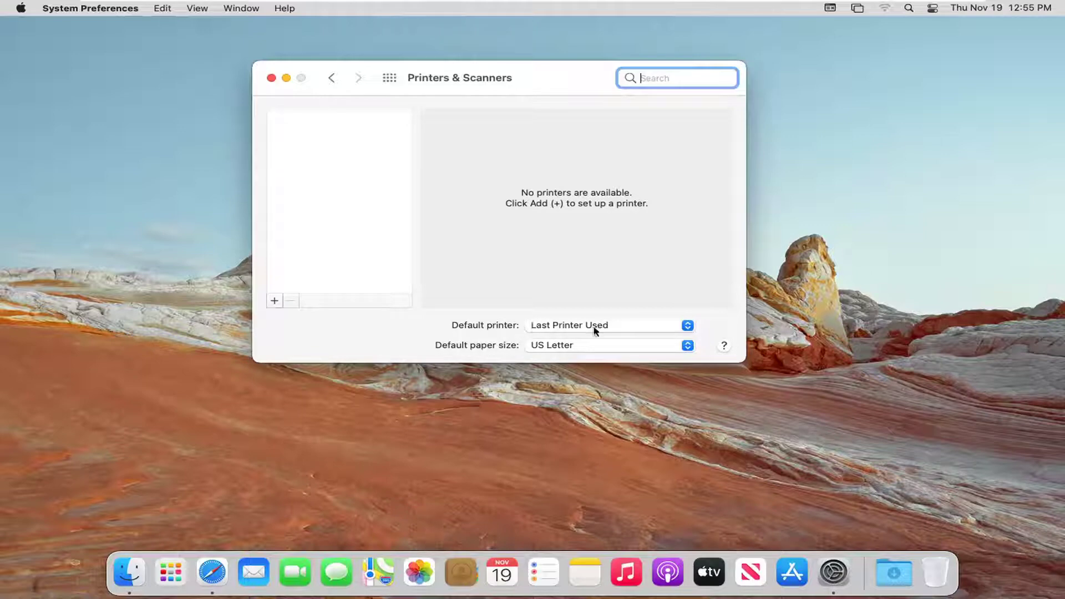
# - Keep the Default printer at Last Printer Used and close System Preferences
pyautogui.click(656, 331)
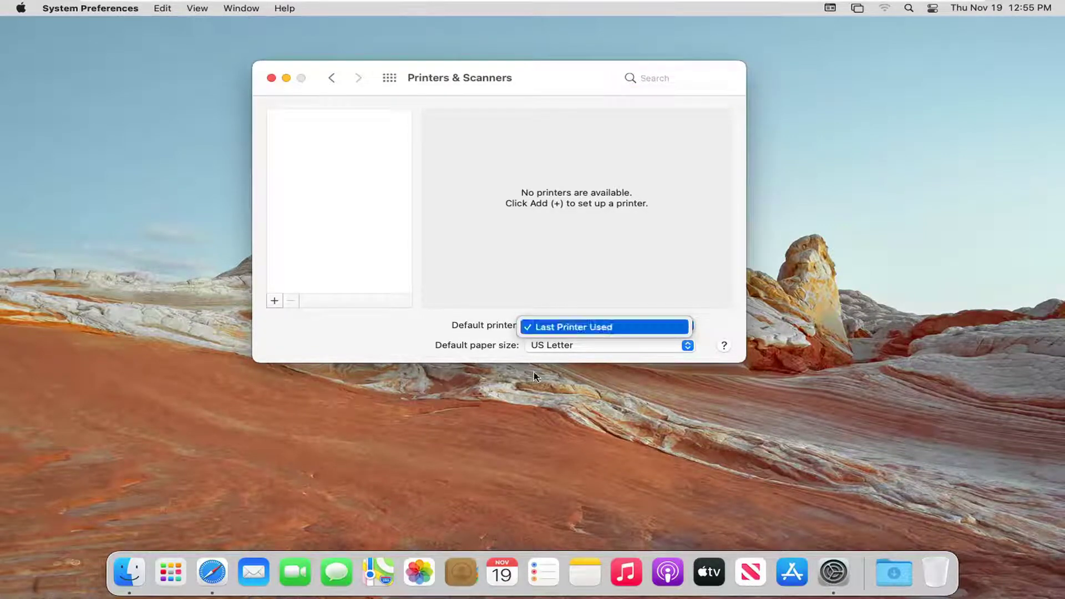
pyautogui.click(471, 328)
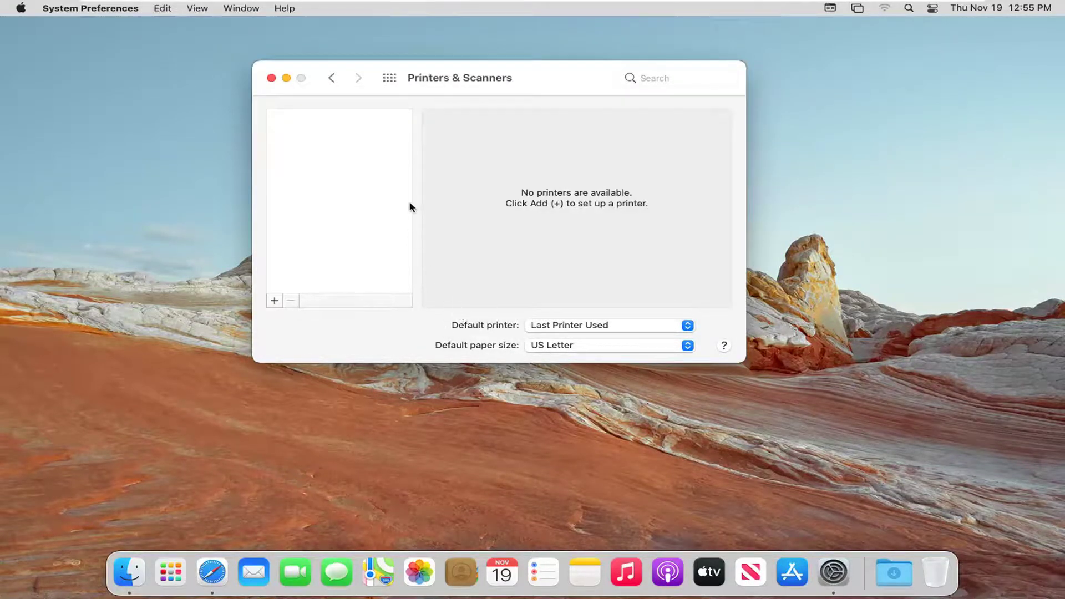
pyautogui.click(272, 77)
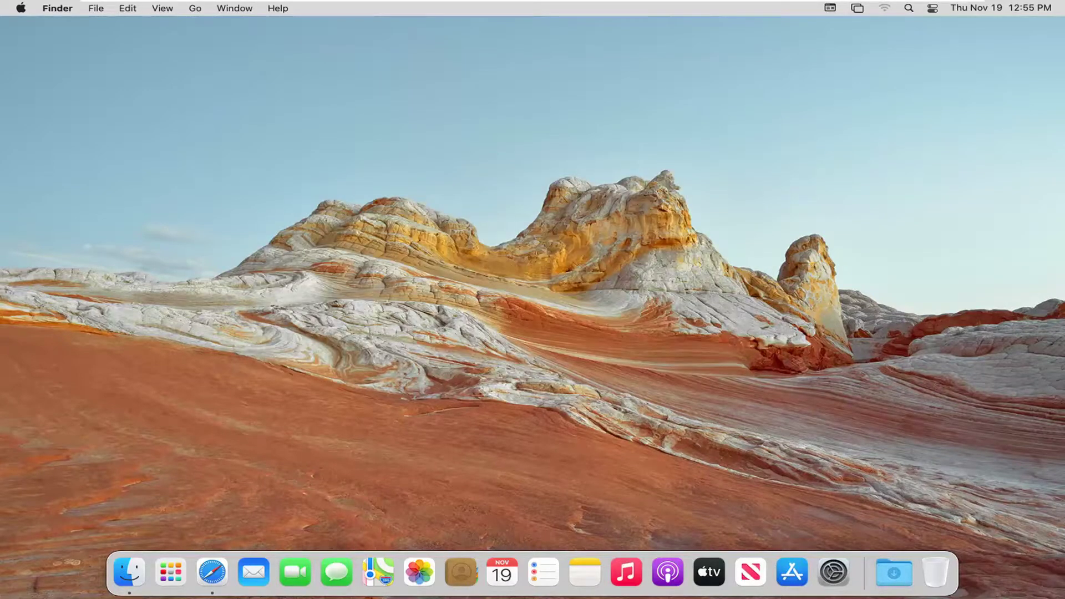